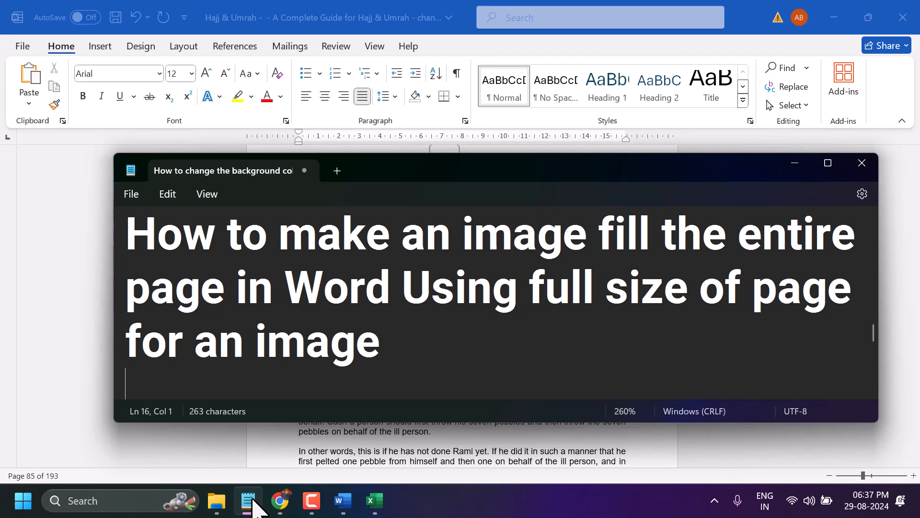
Insert the picture flower-100263_1920 from the Downloads folder at the blank line above the paragraph starting "Virtuous)" on page 121
click(794, 164)
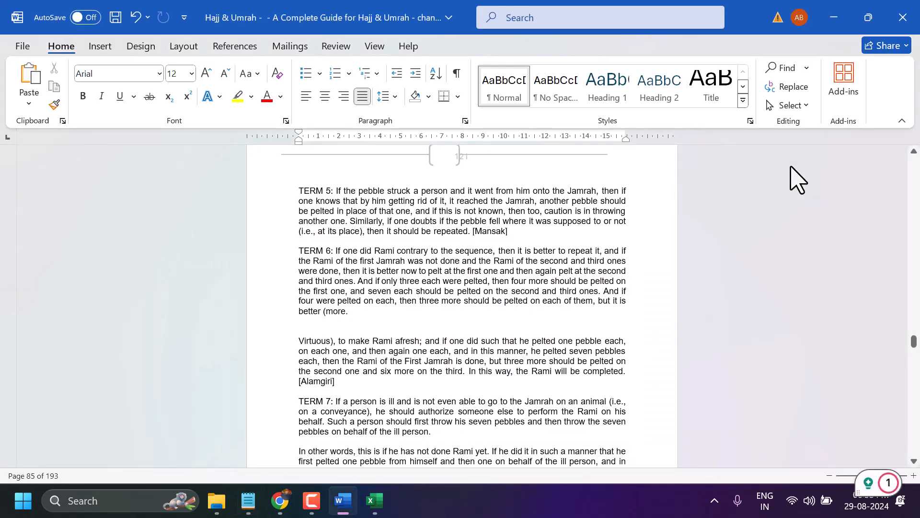
scroll(364, 244, down, 2)
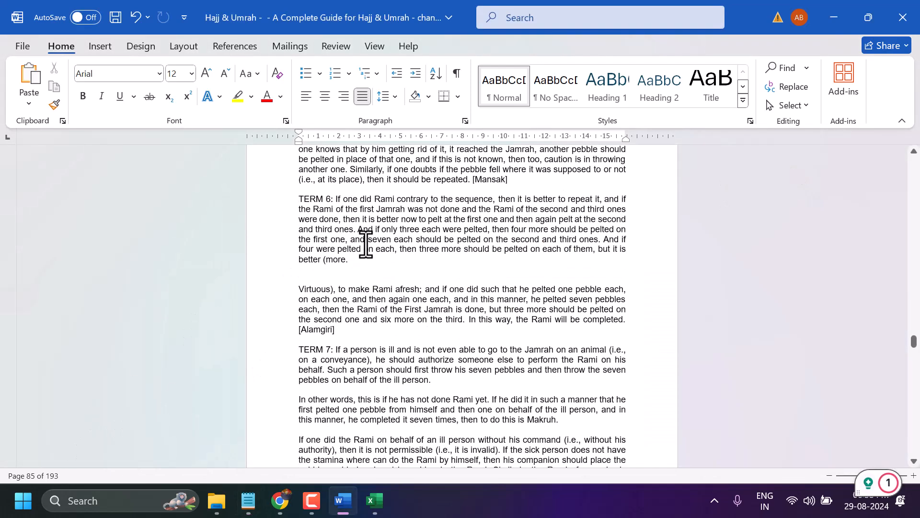
click(339, 277)
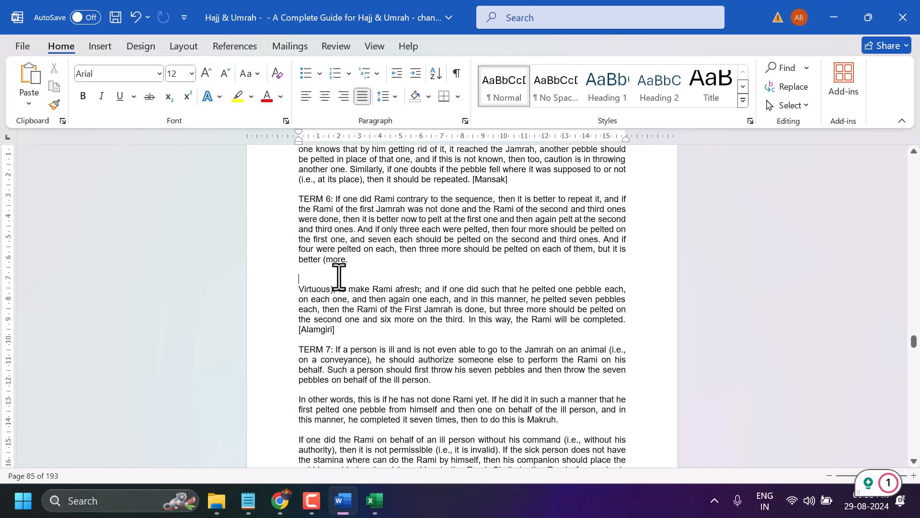
click(100, 46)
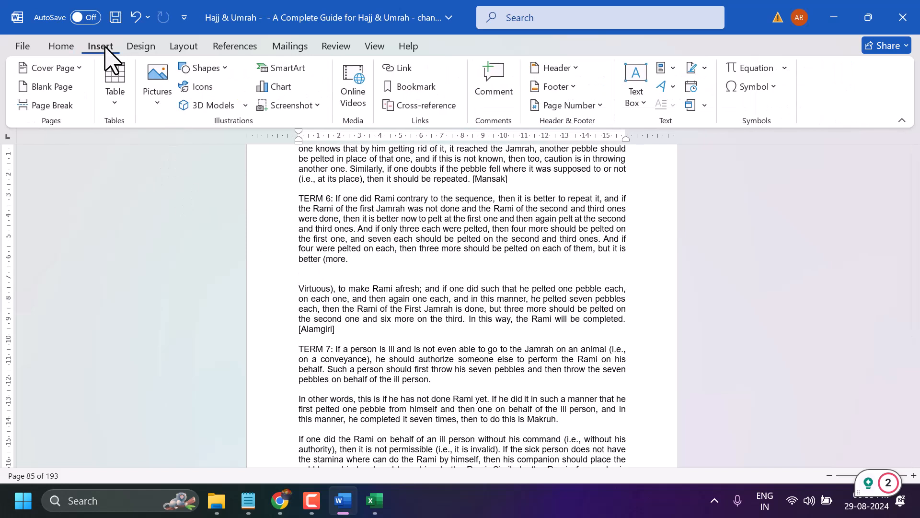
click(156, 84)
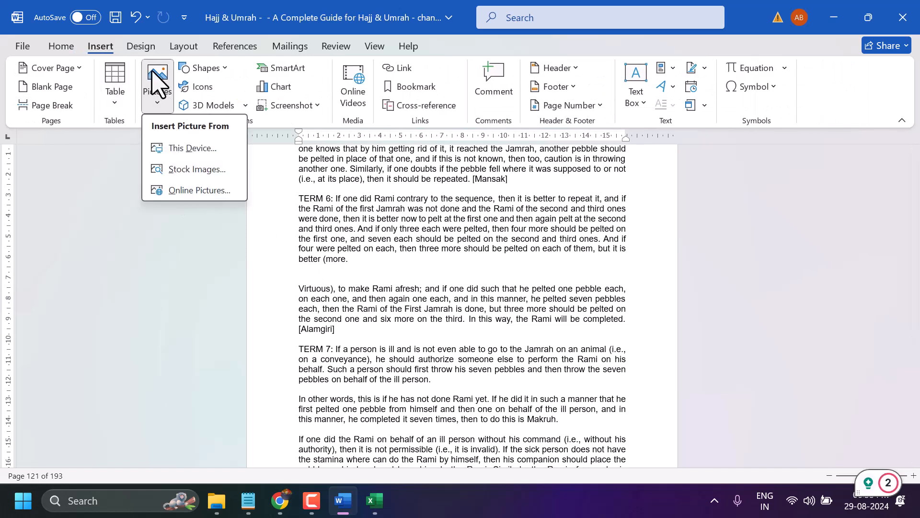
click(184, 147)
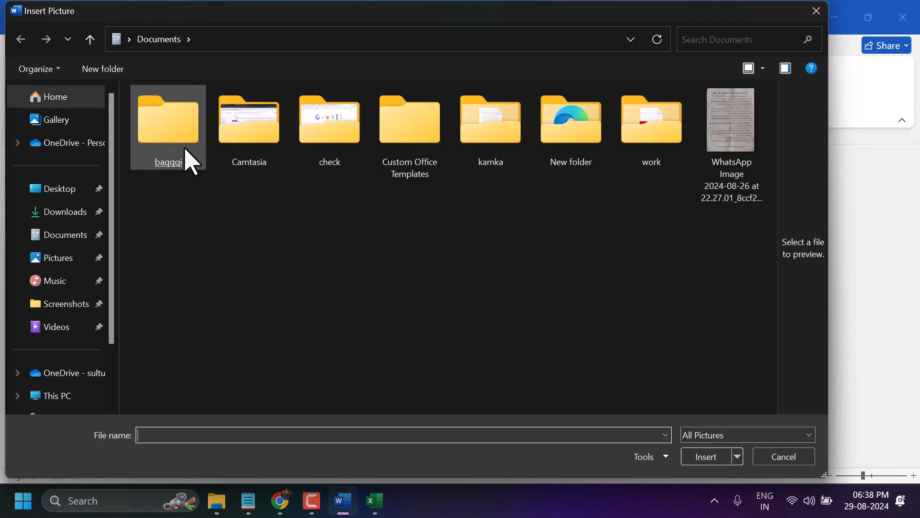
click(66, 213)
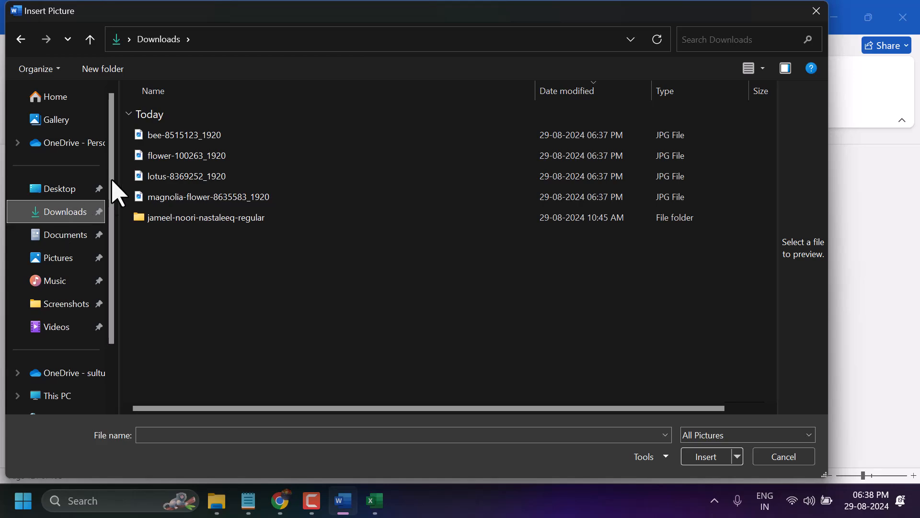
double_click(152, 157)
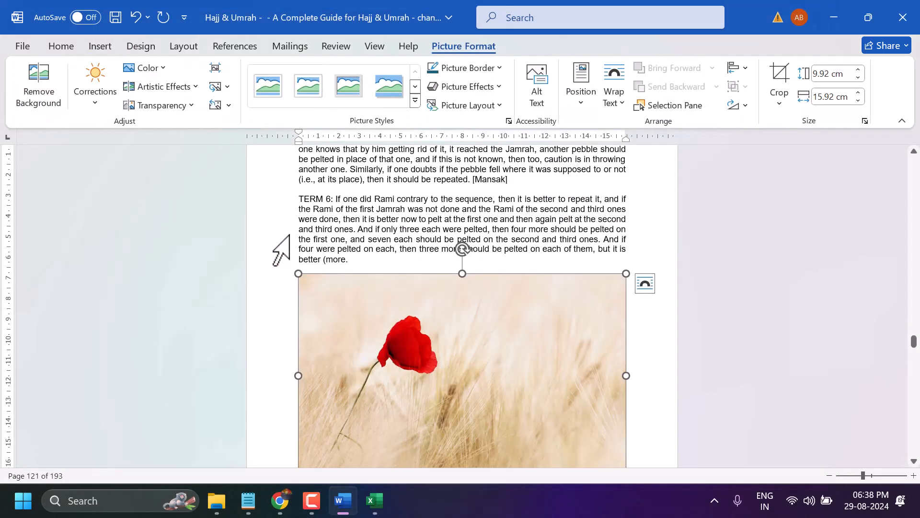
Set the poppy picture's text wrapping to Behind Text
scroll(283, 247, down, 1)
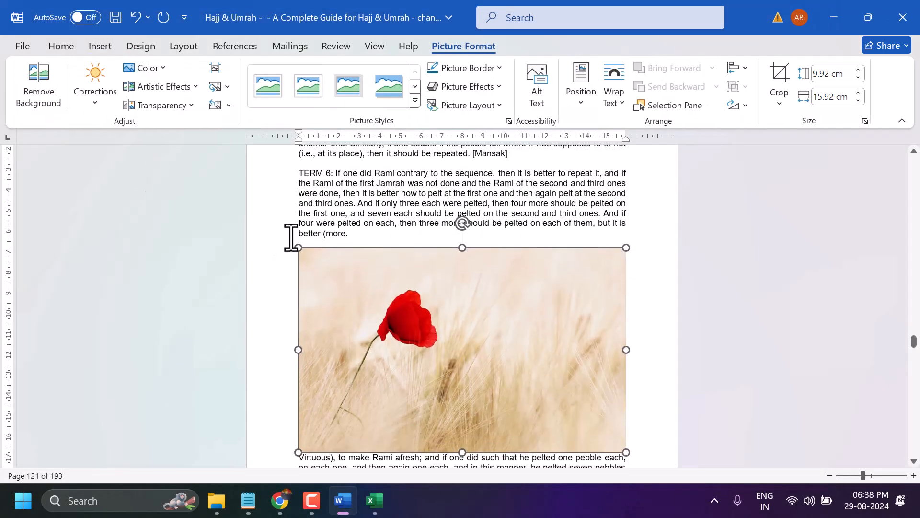
right_click(325, 274)
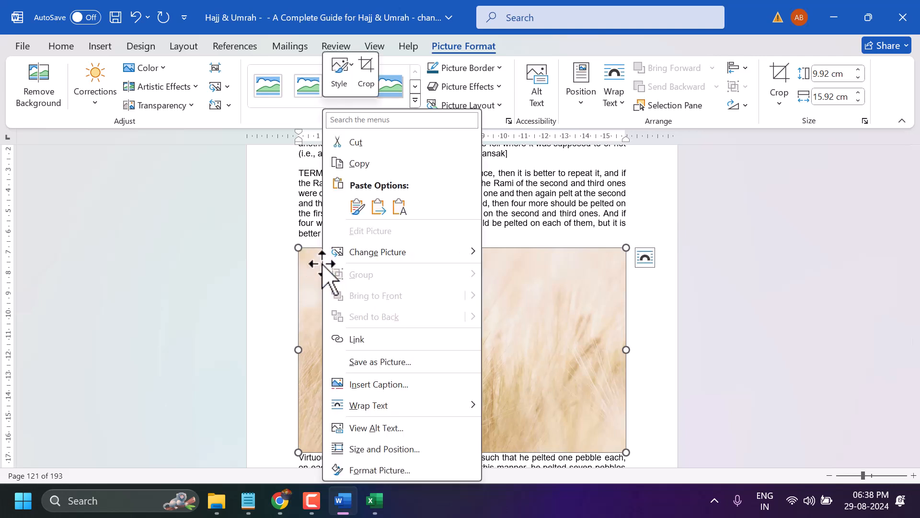
mouse_move(339, 410)
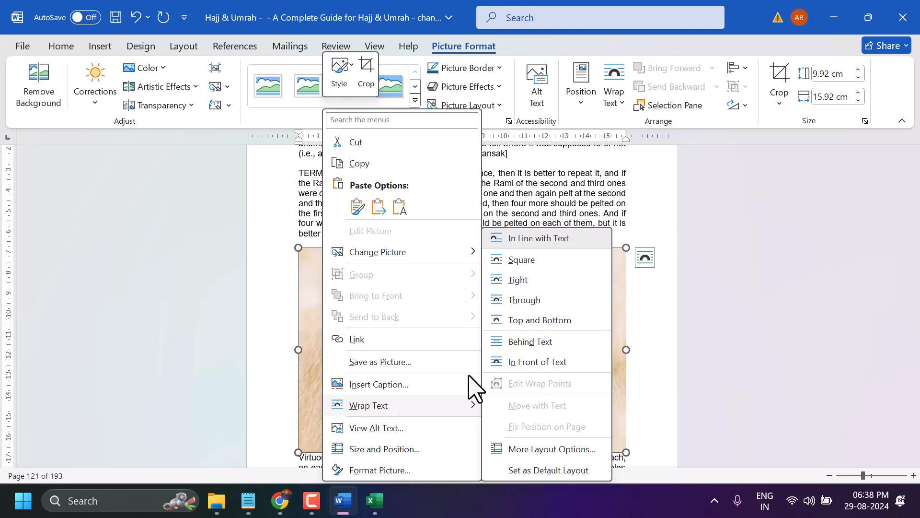
click(575, 341)
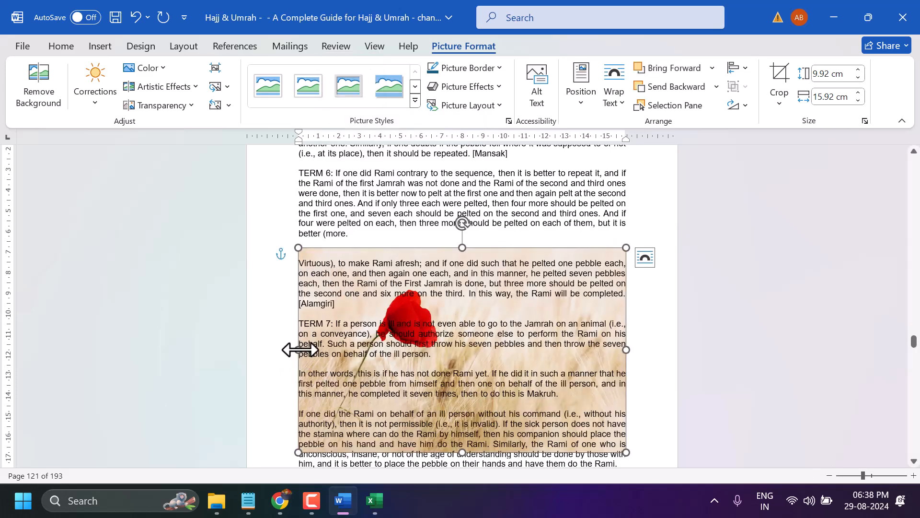
Stretch the poppy picture sideways to both page edges, making it about 20.88 cm wide
drag(300, 349, 247, 359)
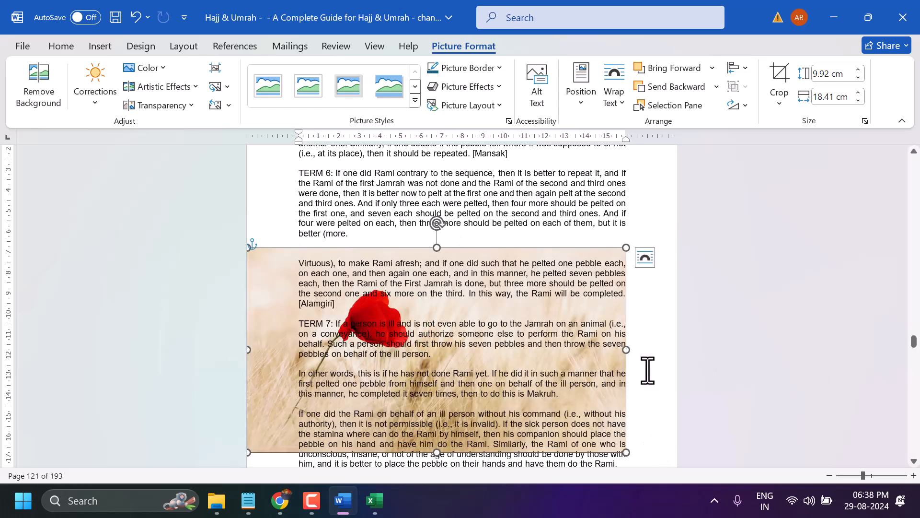
drag(626, 351, 678, 355)
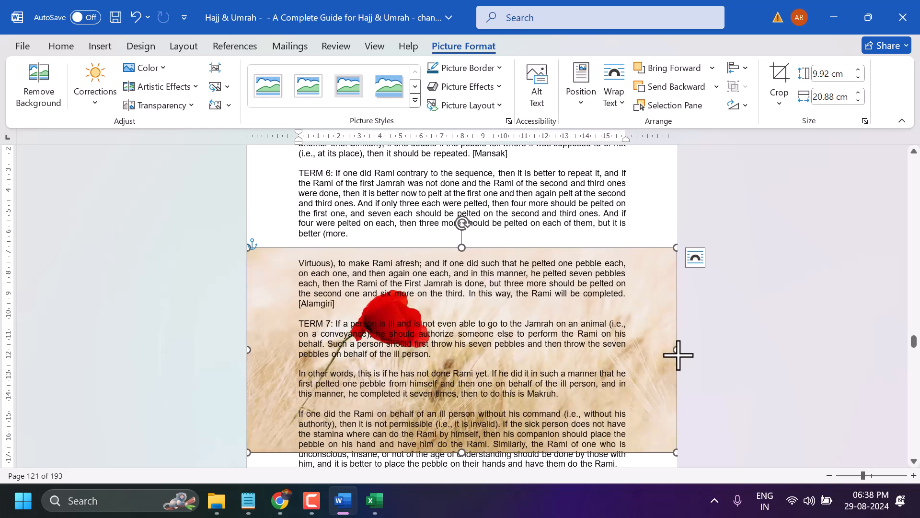
click(350, 215)
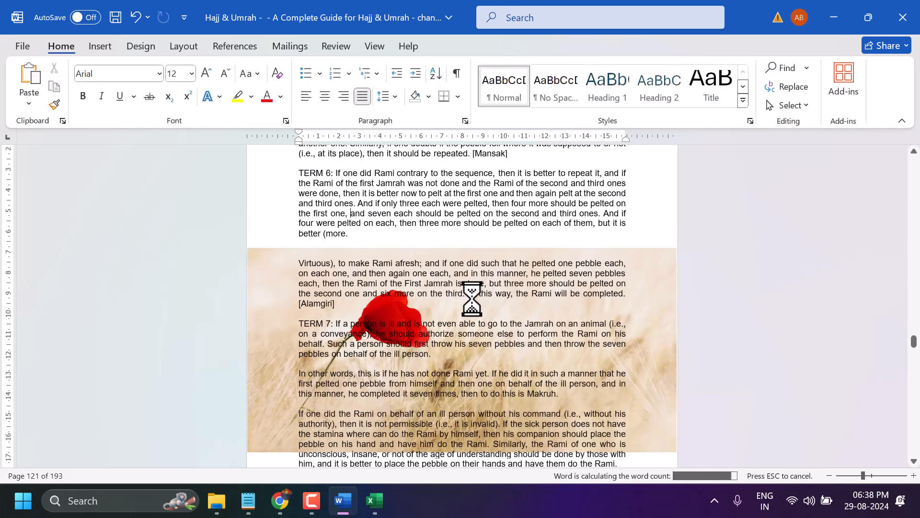
Stretch the poppy picture to the upper and lower edges of page 121, making it about 29.55 cm high
click(472, 298)
scroll(472, 301, up, 3)
scroll(472, 301, up, 2)
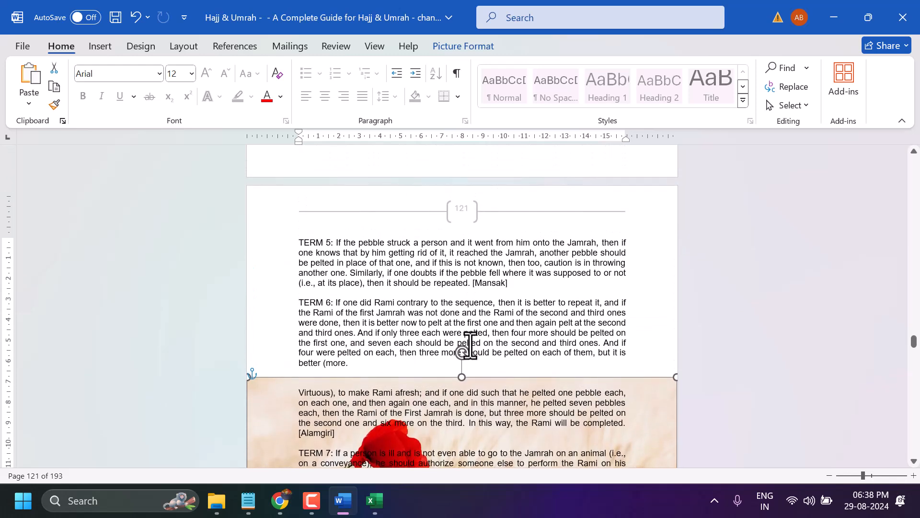
drag(463, 379, 462, 187)
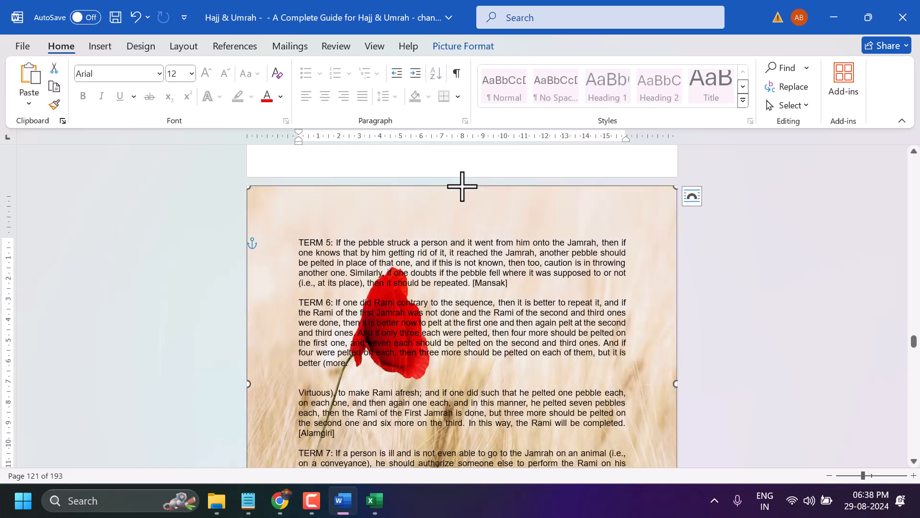
scroll(429, 332, down, 10)
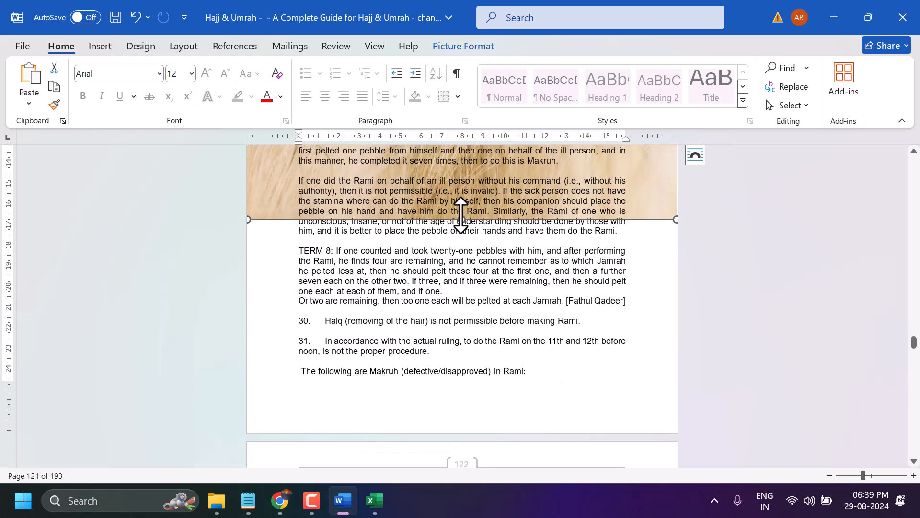
click(459, 240)
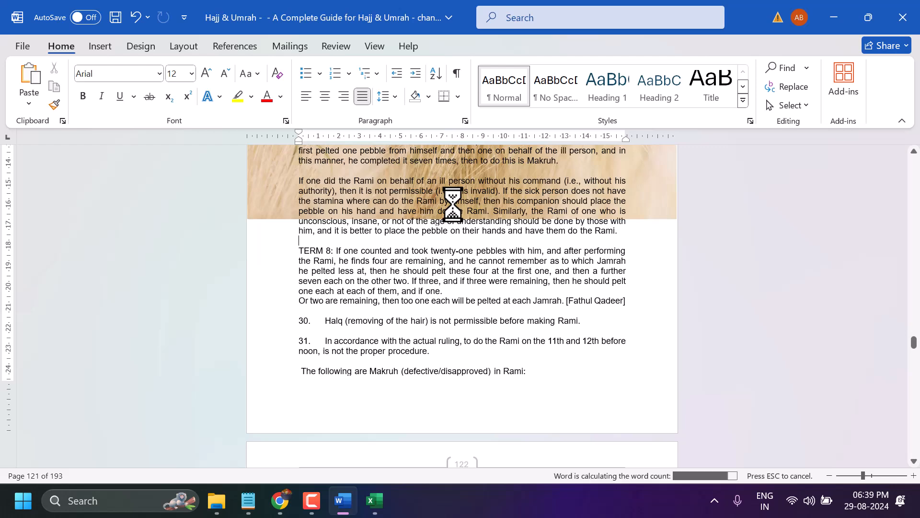
click(281, 198)
drag(463, 220, 489, 430)
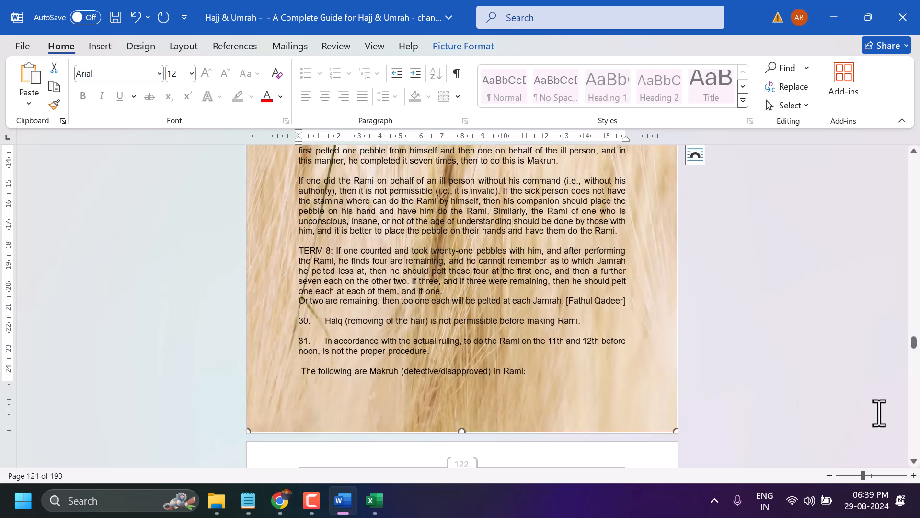
Fade the full-page poppy picture on page 121 with a strong transparency preset so the text is readable
click(852, 475)
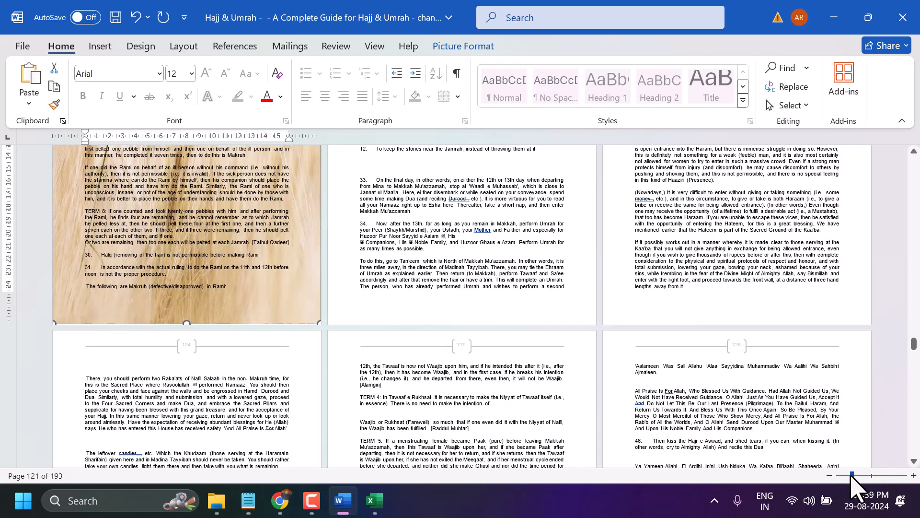
scroll(394, 326, up, 5)
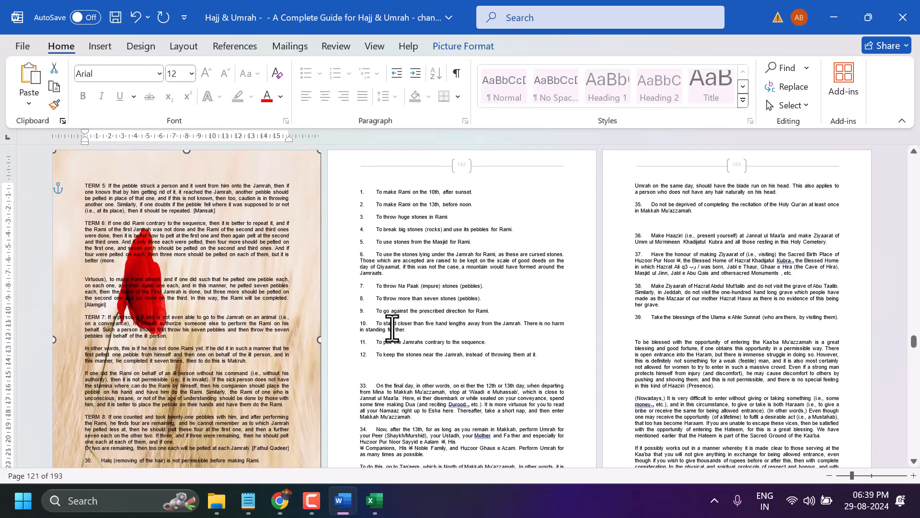
click(409, 288)
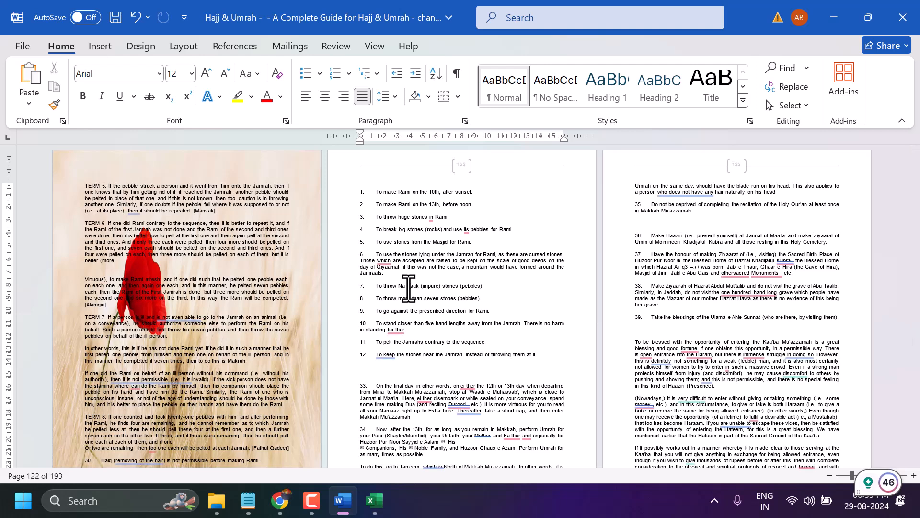
click(436, 244)
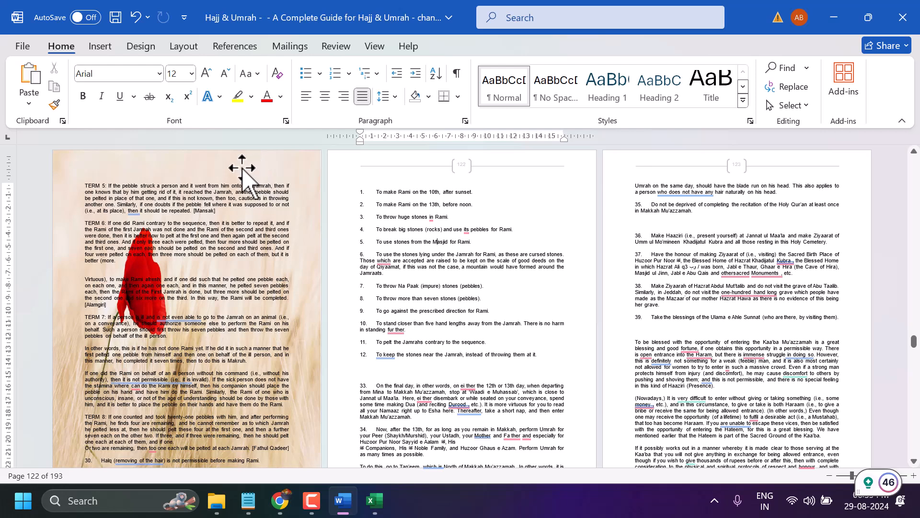
click(242, 169)
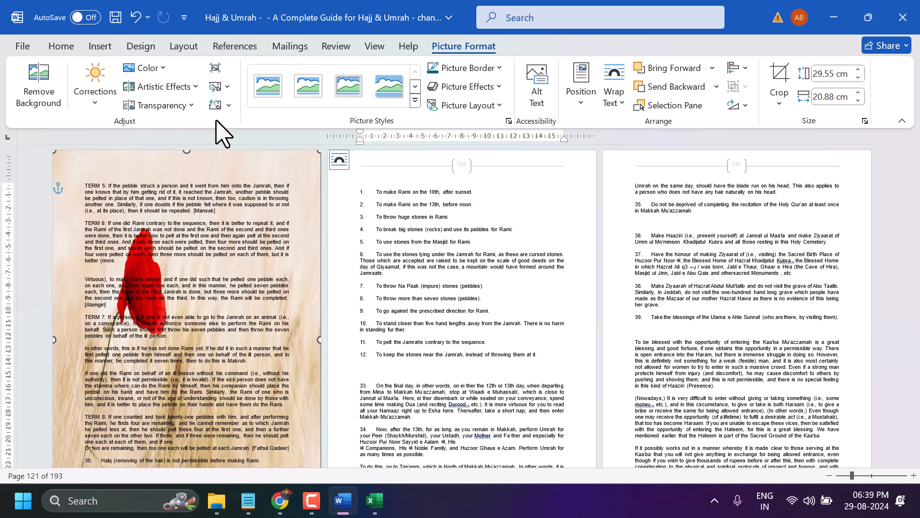
click(183, 110)
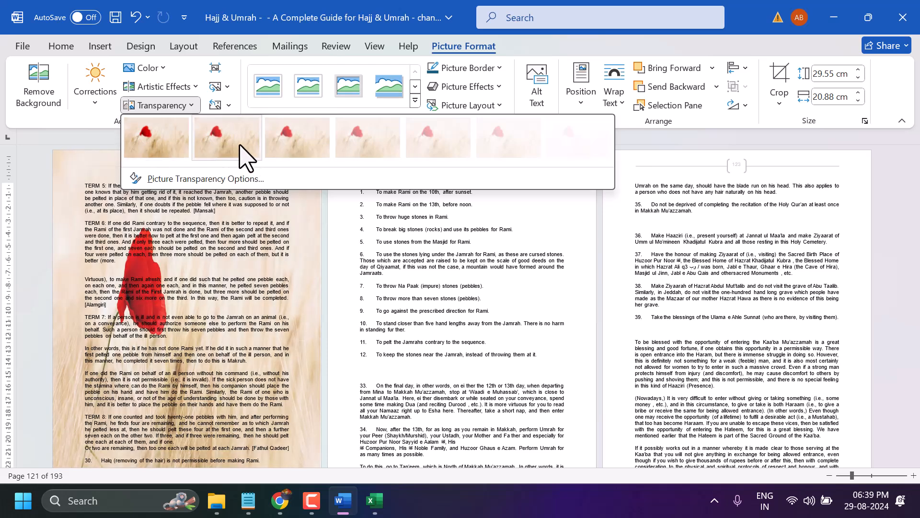
click(497, 140)
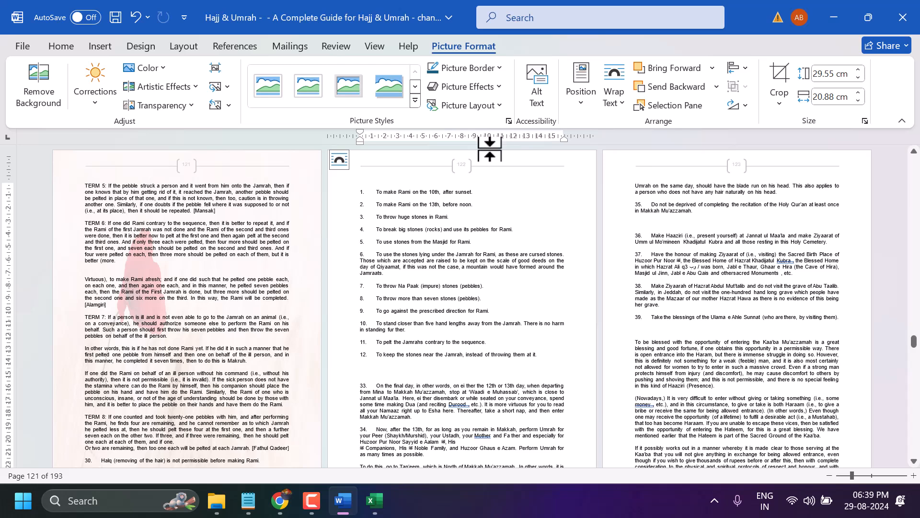
click(190, 106)
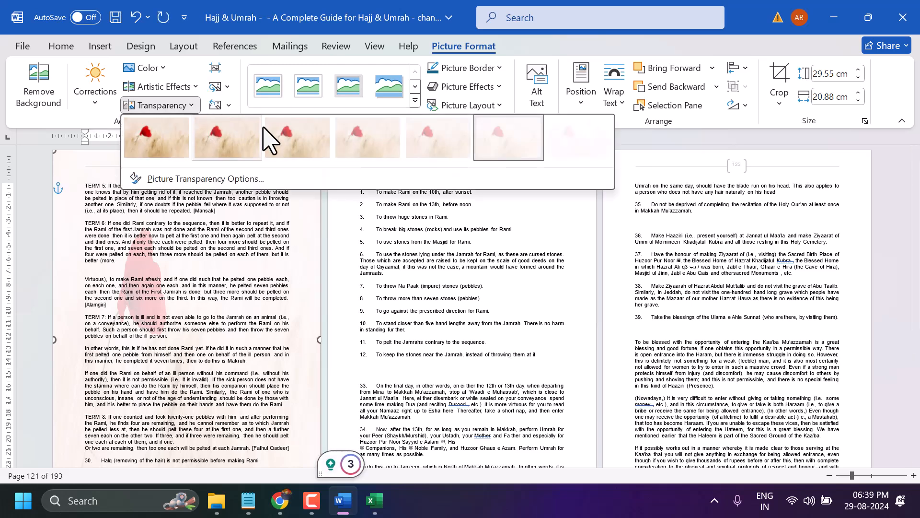
click(382, 135)
Insert the picture bee-8515123_1920 from Downloads below item 5 on page 122 and try to move it onto that page
click(395, 246)
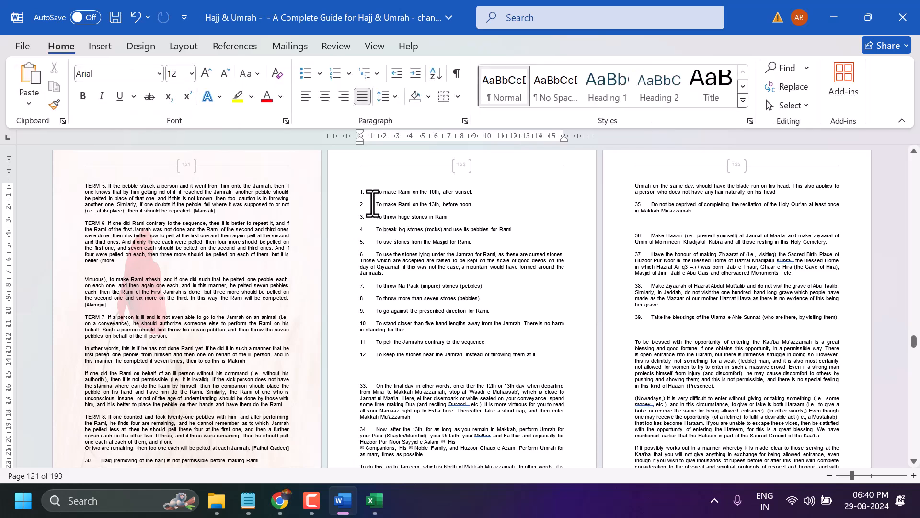
click(100, 47)
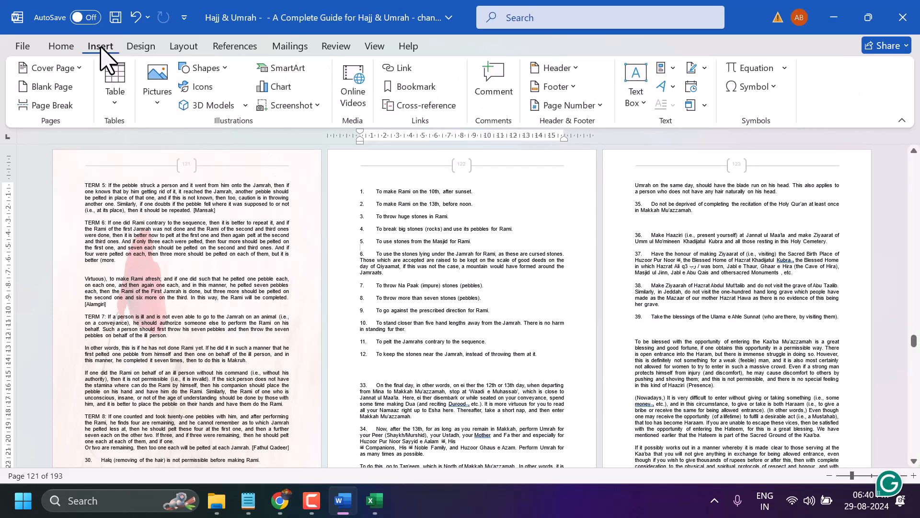
click(164, 88)
click(165, 149)
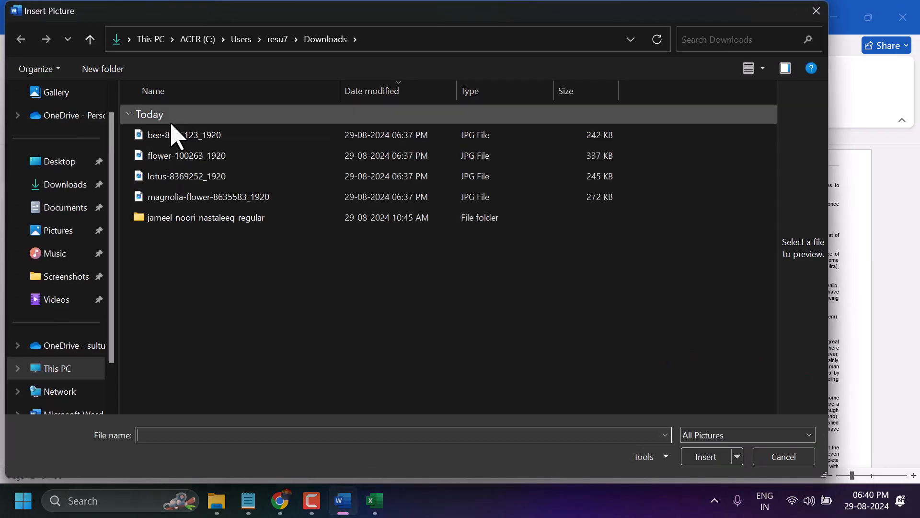
double_click(169, 139)
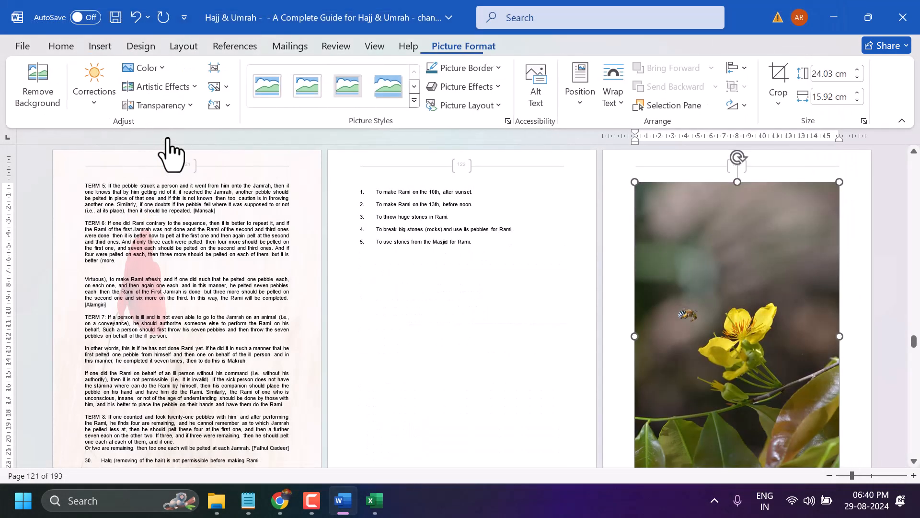
drag(662, 242, 387, 261)
Insert the pink lotus picture below item 4 on page 122 and widen it to the full page width, about 20.96 cm
click(520, 232)
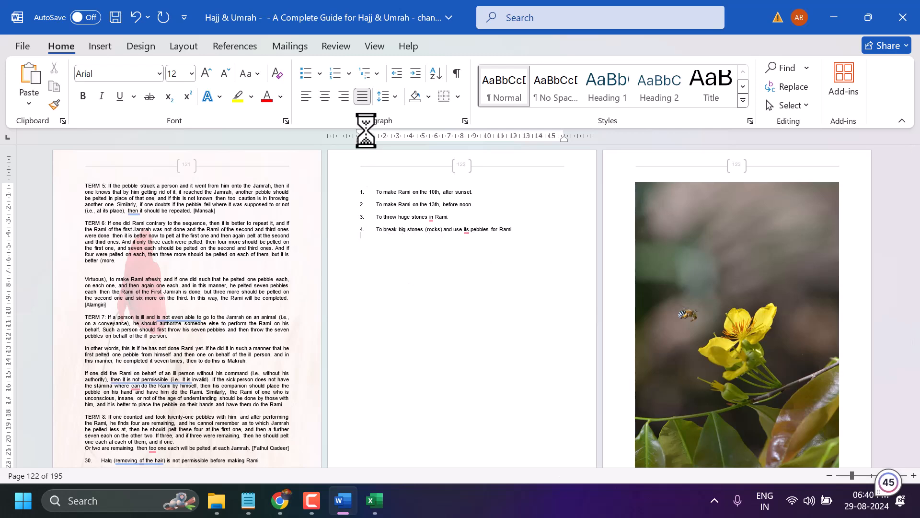
click(101, 47)
click(152, 85)
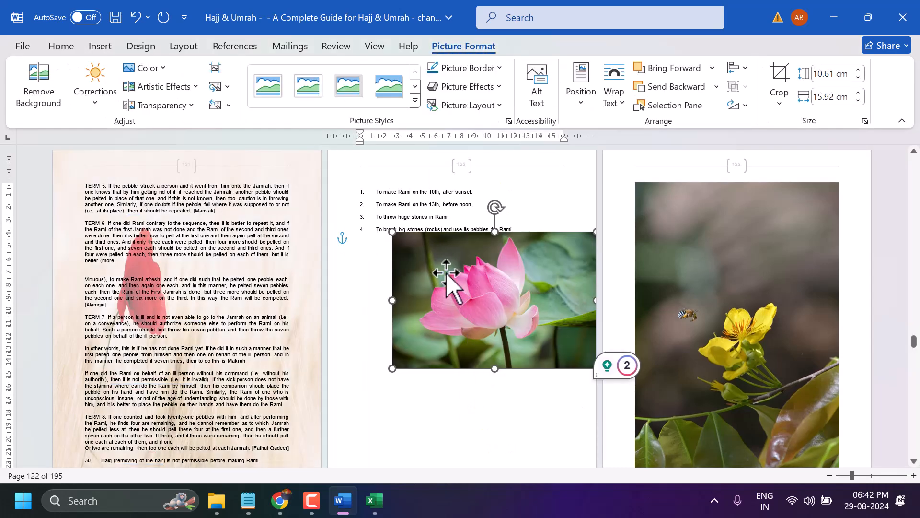
drag(390, 300, 329, 312)
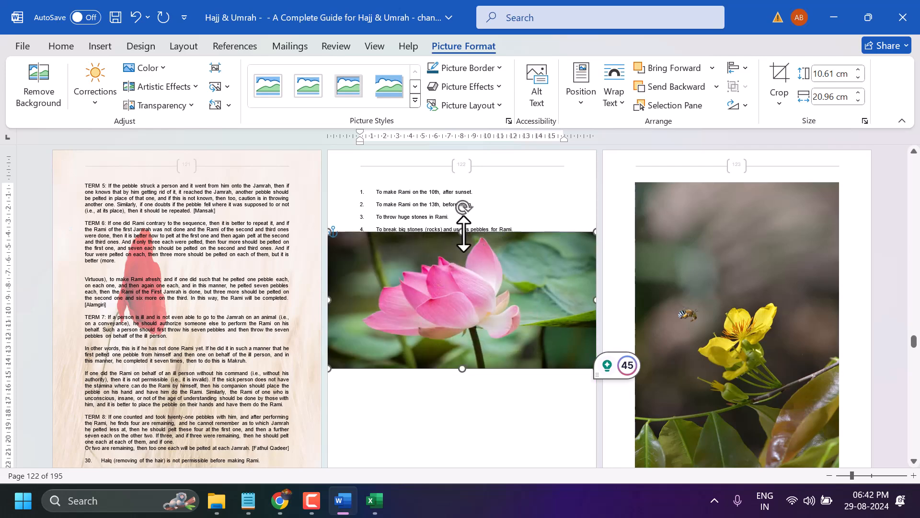
Stretch the pink lotus picture to the upper and lower edges of page 122, making it about 29.66 cm high
drag(462, 229, 450, 174)
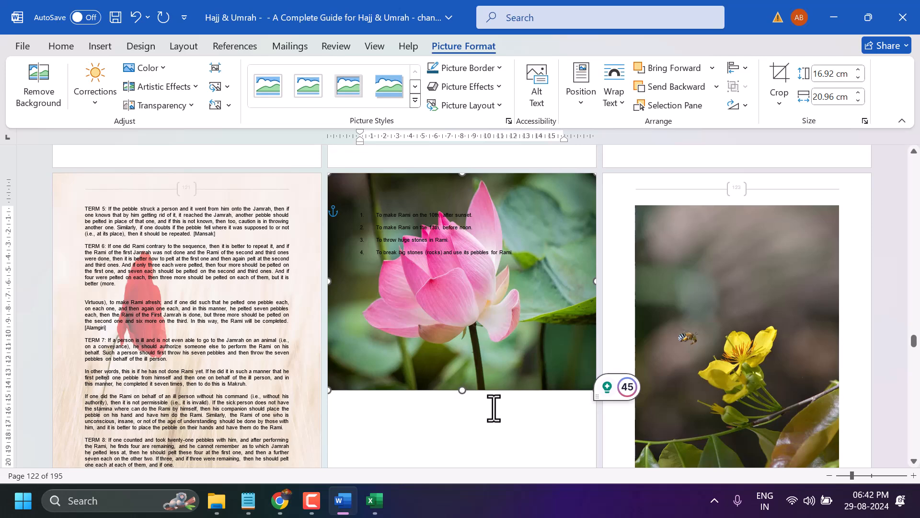
scroll(494, 408, down, 5)
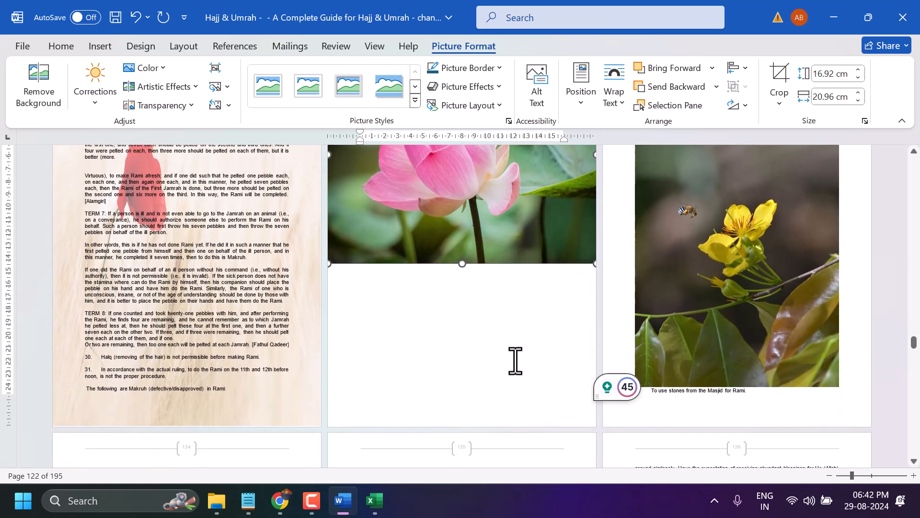
drag(461, 264, 491, 429)
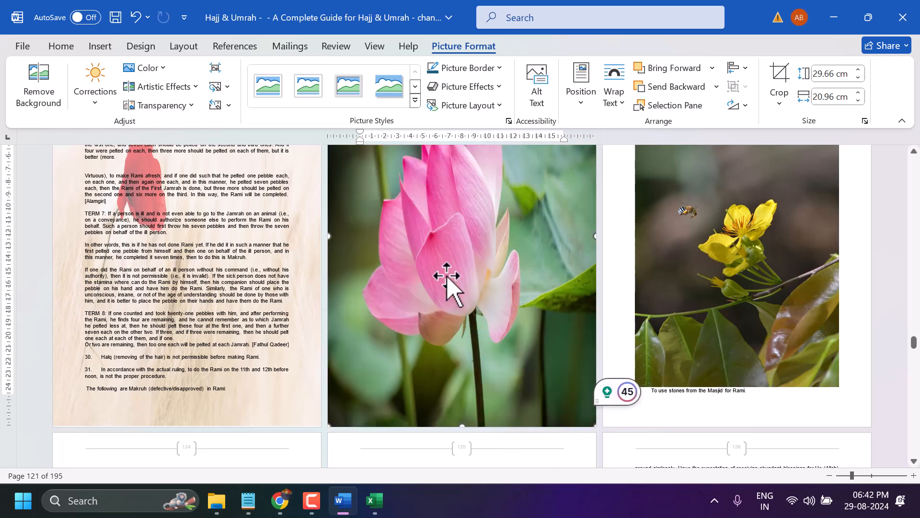
Set the text wrapping of the full-page lotus picture on page 122 to Behind Text
right_click(446, 274)
mouse_move(494, 406)
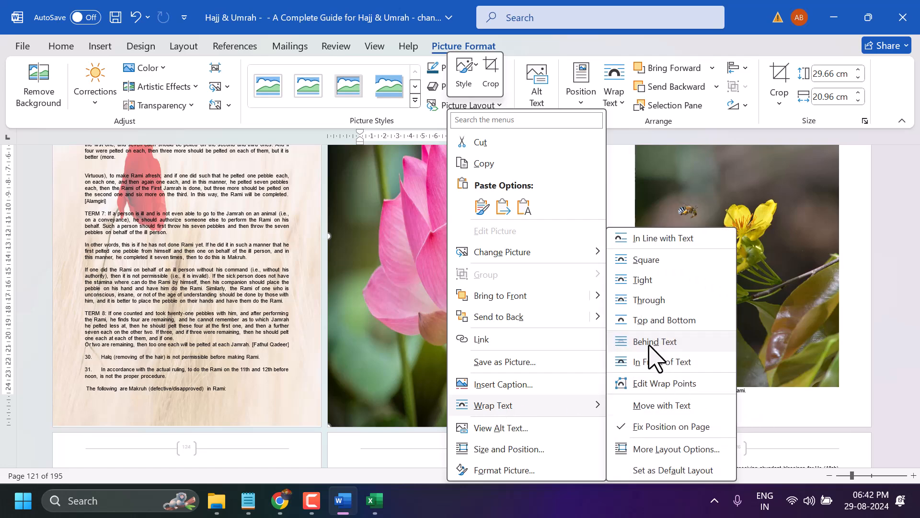
click(660, 359)
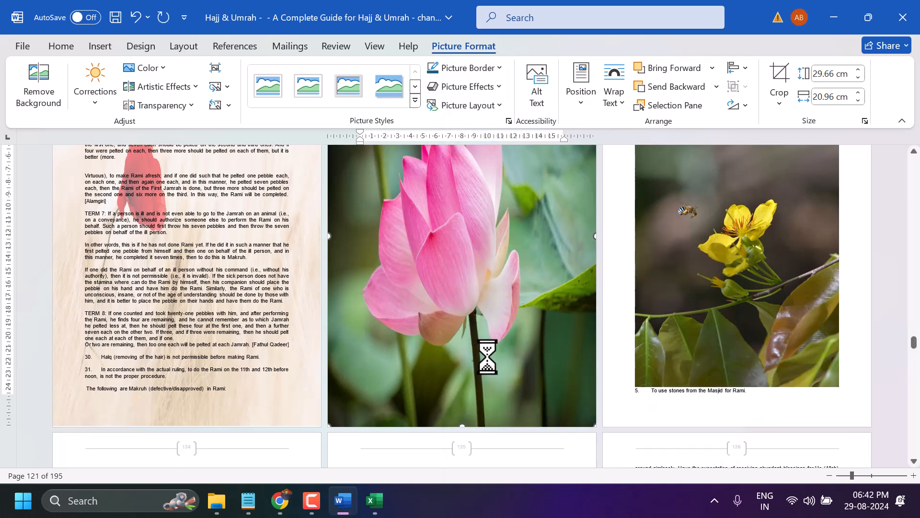
Set the text wrapping of the bee and yellow flower picture on page 123 to Behind Text
scroll(489, 364, up, 3)
scroll(488, 357, up, 2)
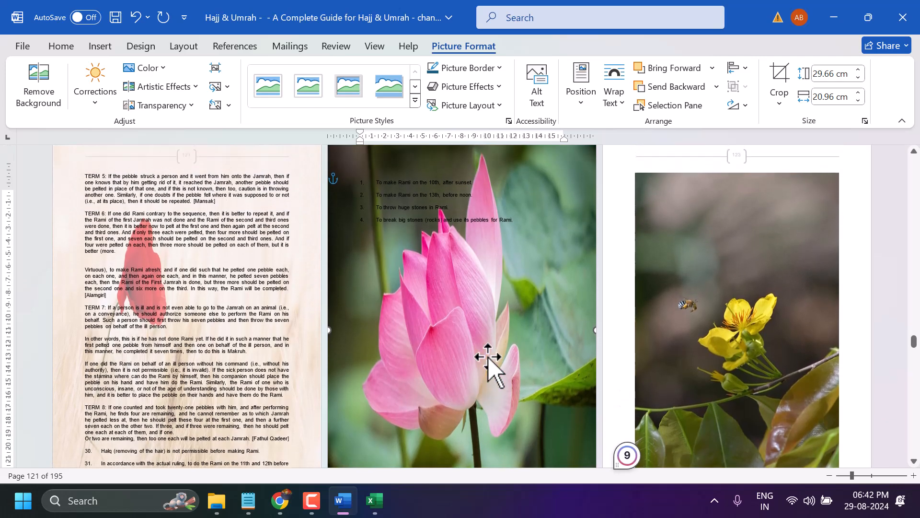
click(704, 246)
right_click(705, 246)
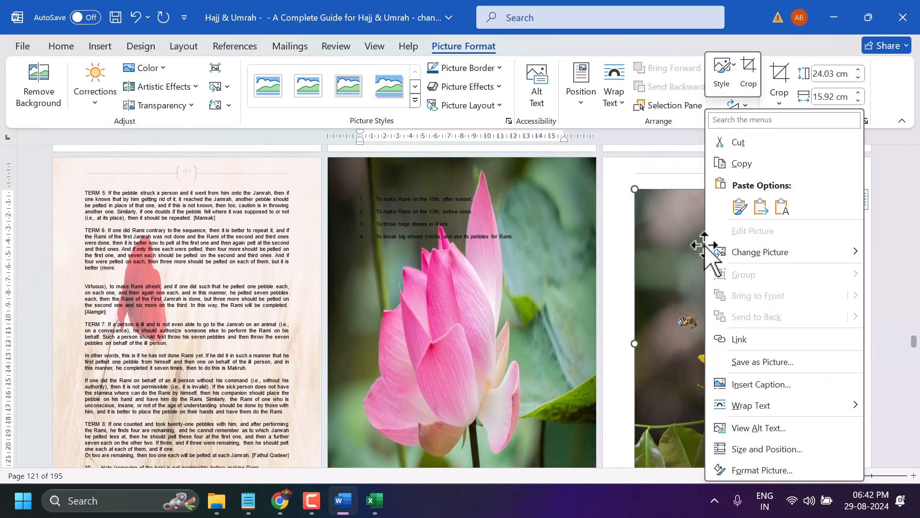
mouse_move(765, 407)
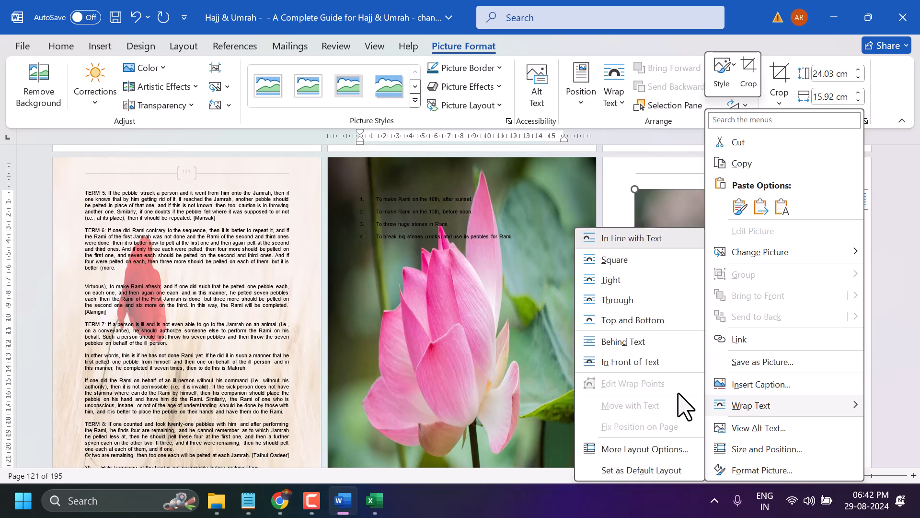
click(624, 349)
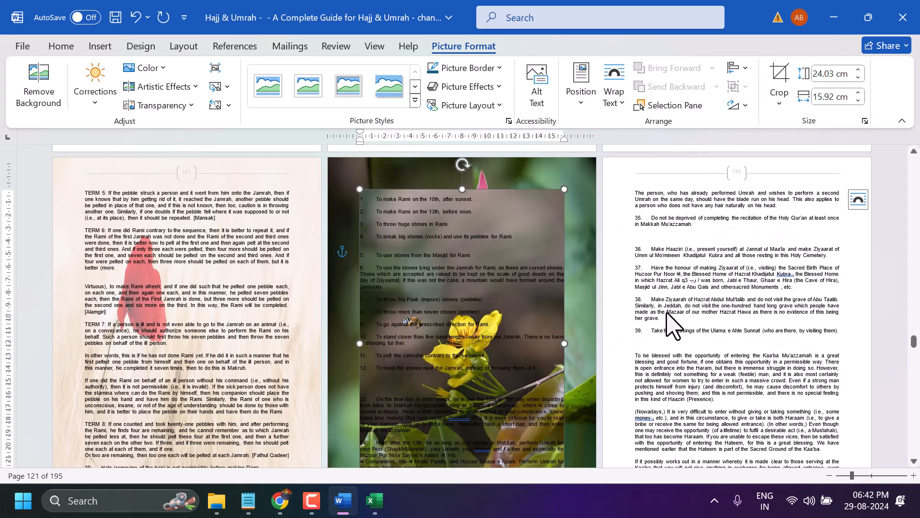
Move the bee picture from page 122 onto page 123 and try to stretch it to the upper page edge, about 27.17 cm high
drag(517, 267, 767, 255)
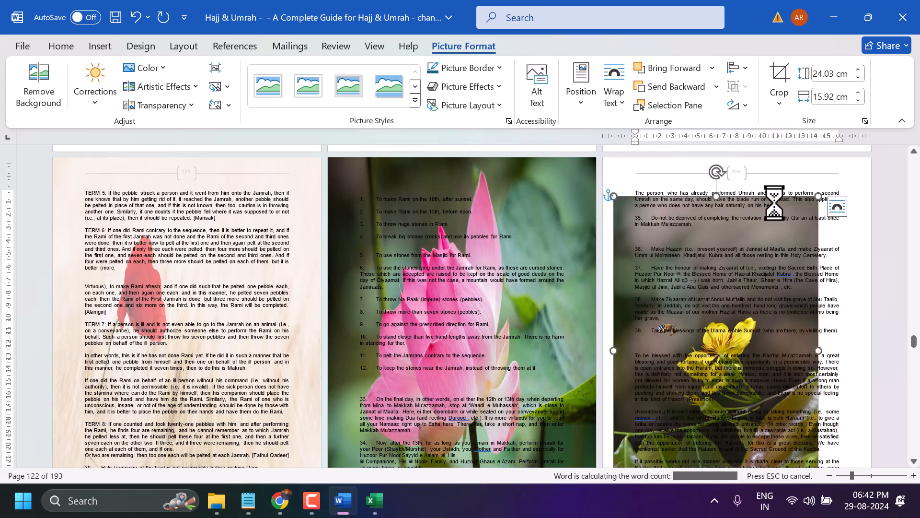
drag(722, 206, 705, 157)
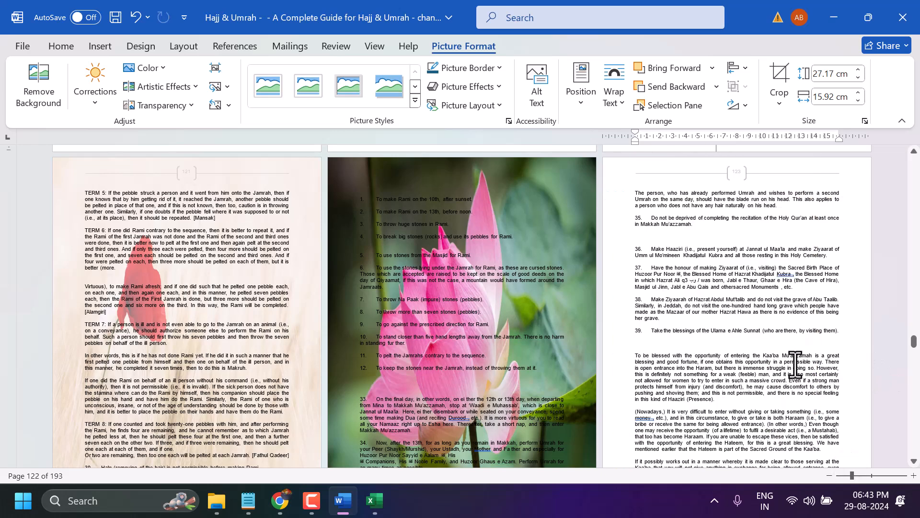
scroll(425, 244, down, 5)
double_click(352, 226)
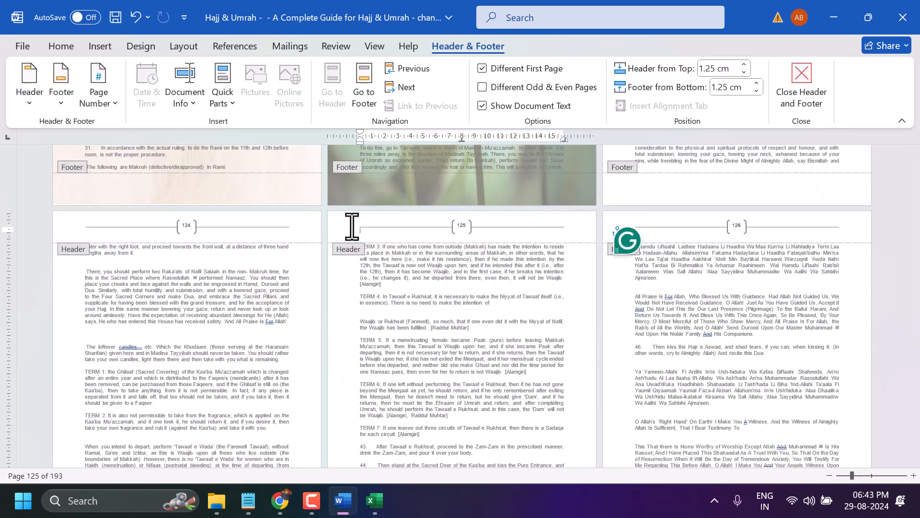
click(100, 46)
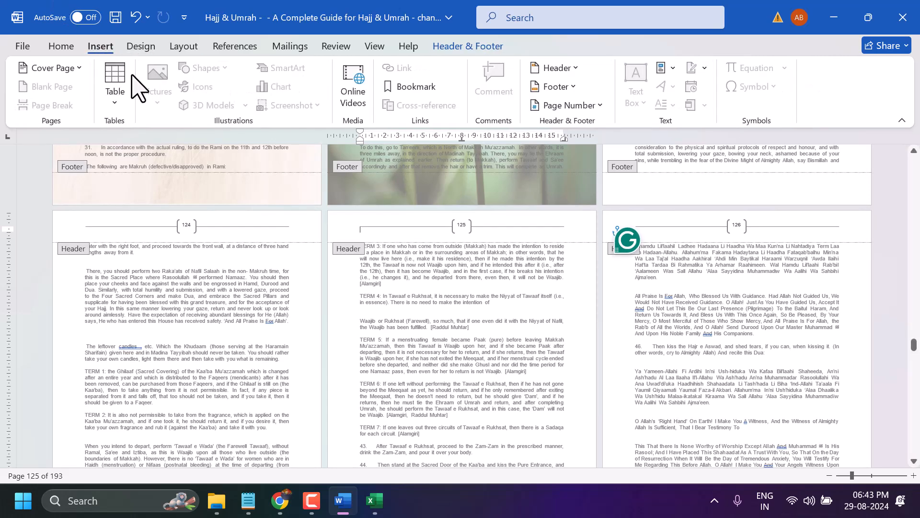
click(371, 233)
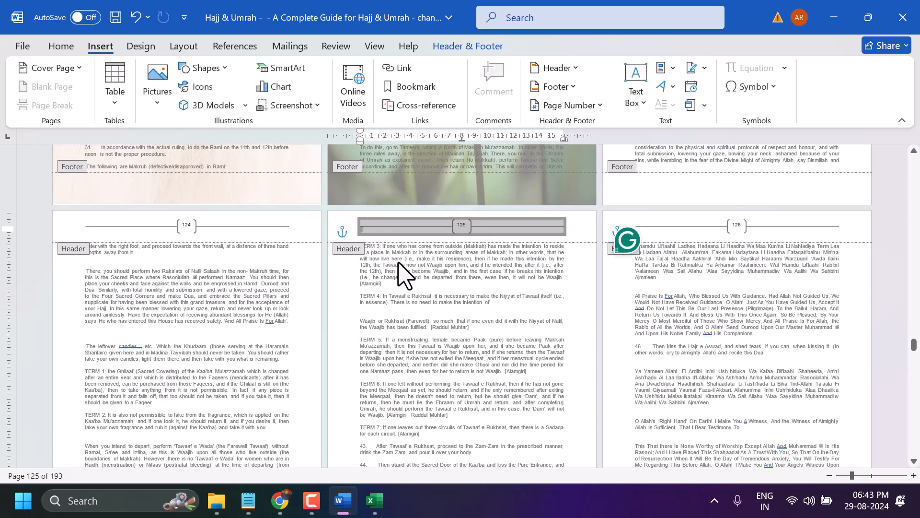
double_click(415, 273)
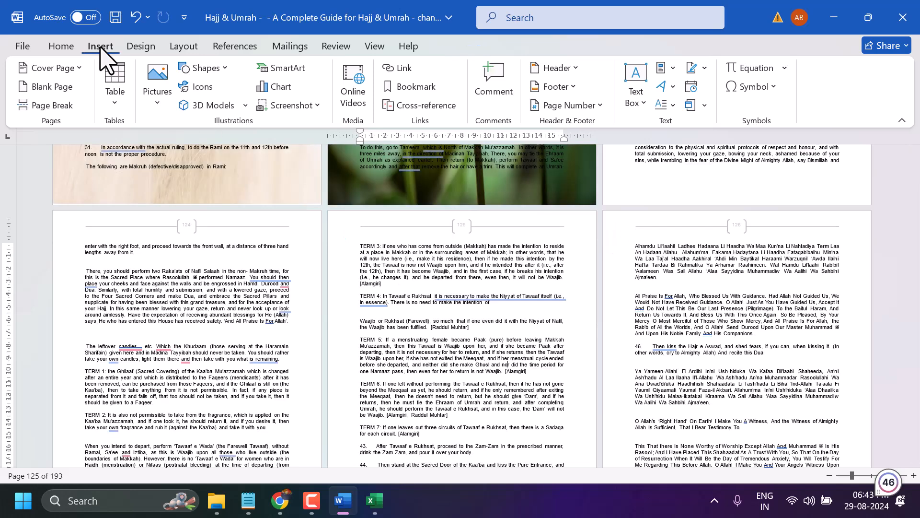
Apply a custom picture watermark using bee-8515123_1920.jpg from Downloads, with Auto scale and Washout, and check it on the following pages
click(141, 47)
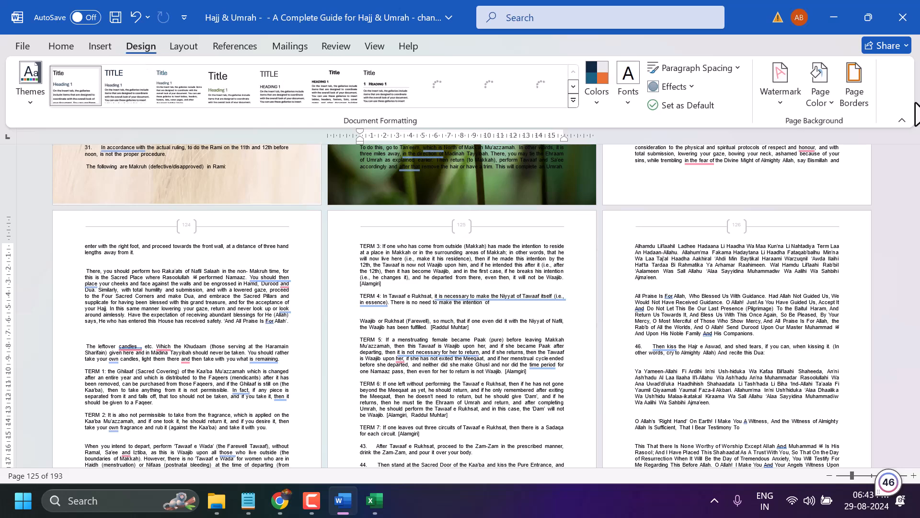
click(782, 91)
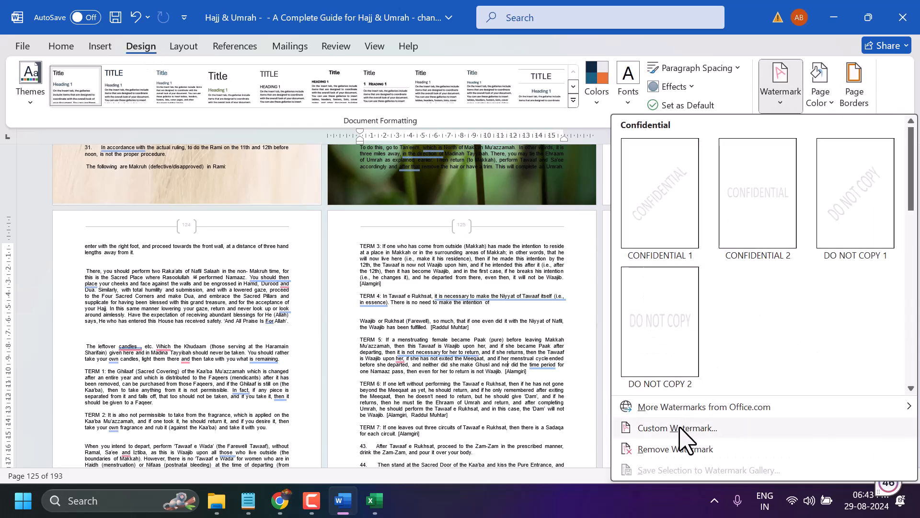
click(677, 427)
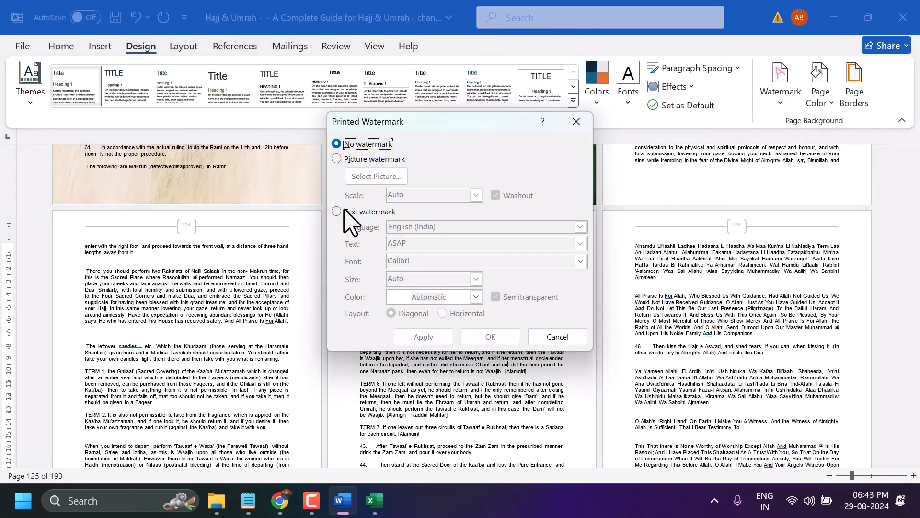
click(357, 159)
click(371, 177)
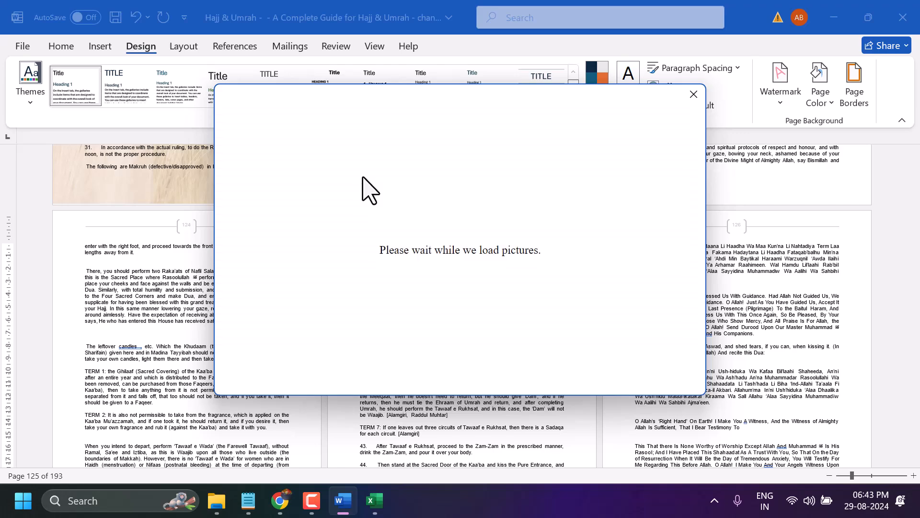
click(366, 189)
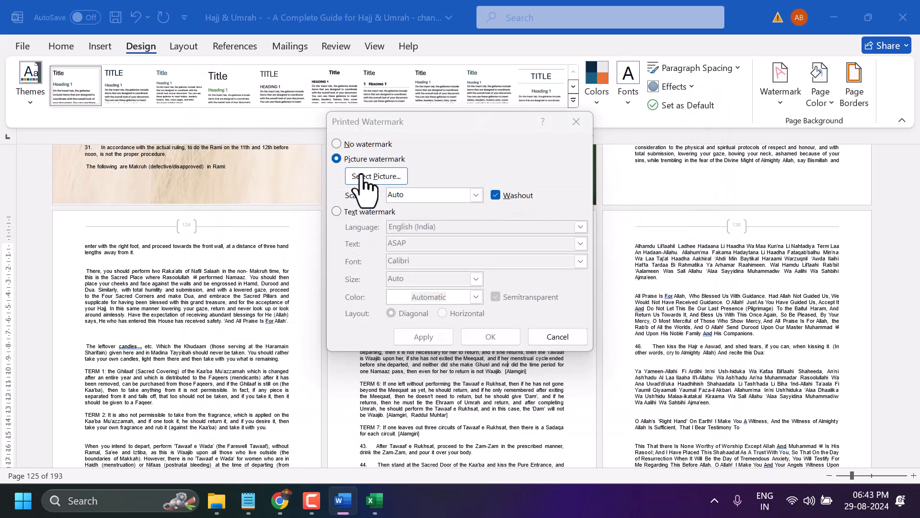
double_click(264, 137)
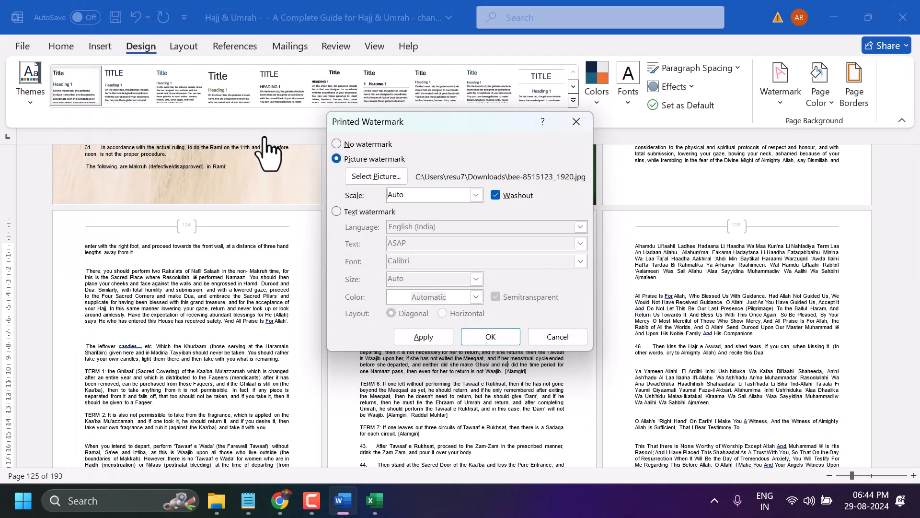
click(418, 341)
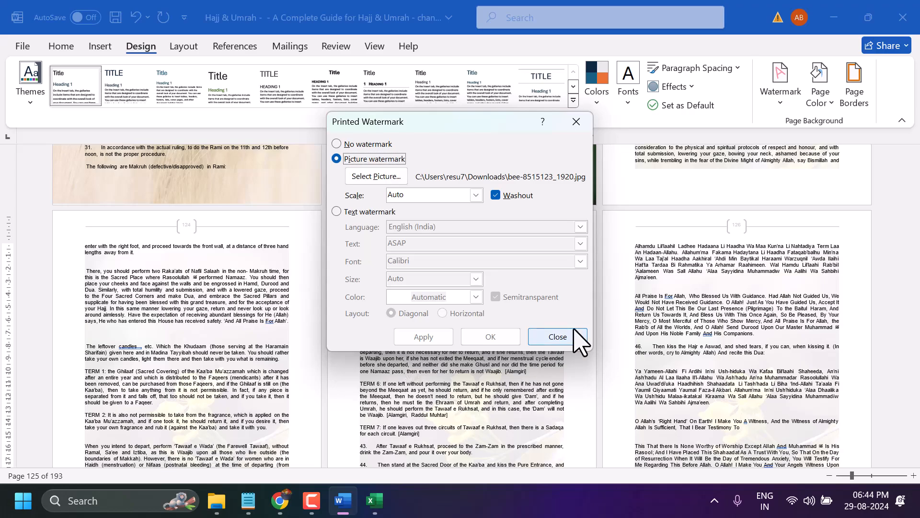
click(561, 337)
scroll(364, 340, down, 10)
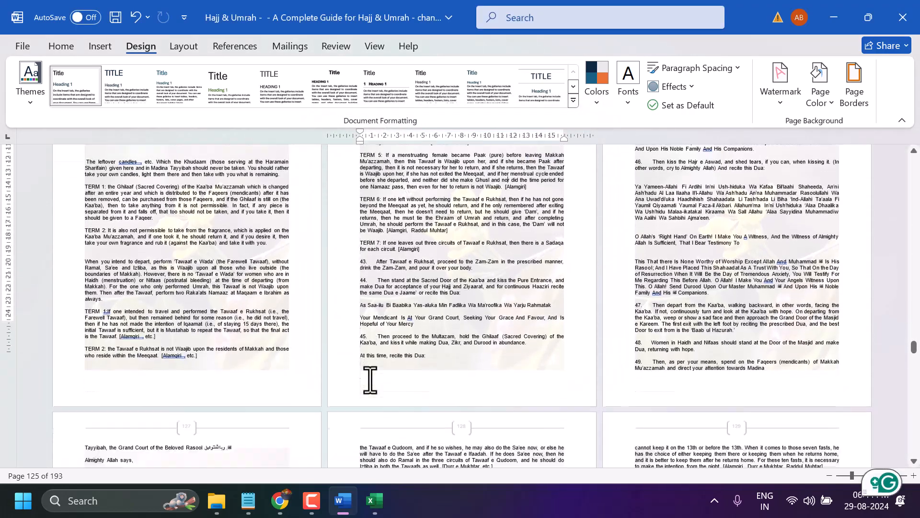
scroll(370, 383, down, 5)
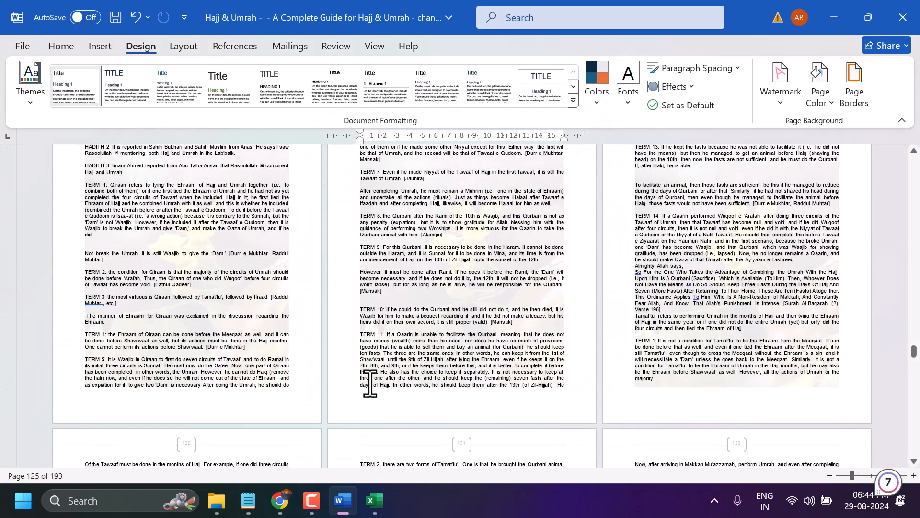